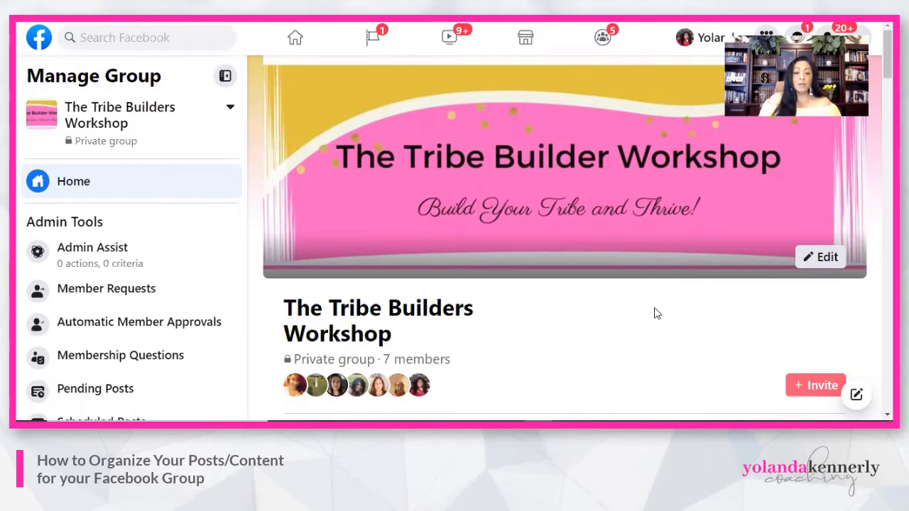
Open the group's guides and look over the first posts listed in the Welcome To The Tribe Builder Workshop guide.
scroll(654, 312, "down", 3)
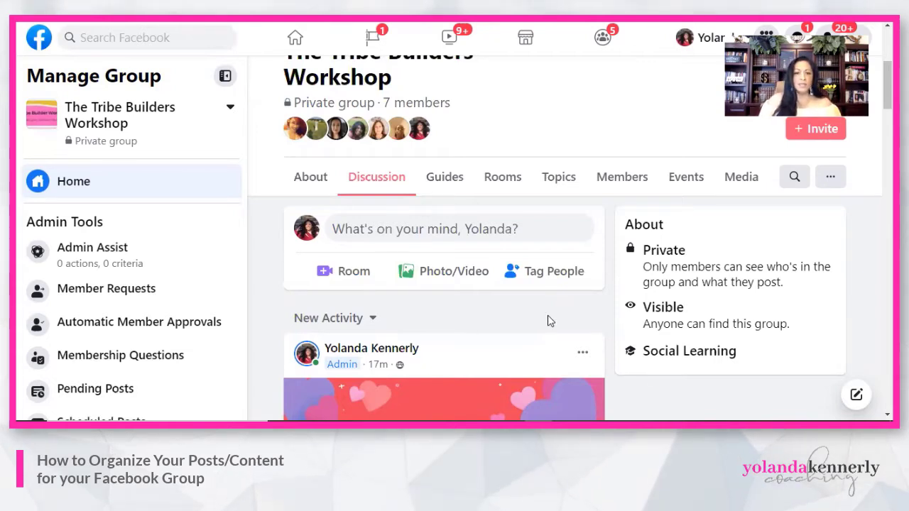
left_click(446, 183)
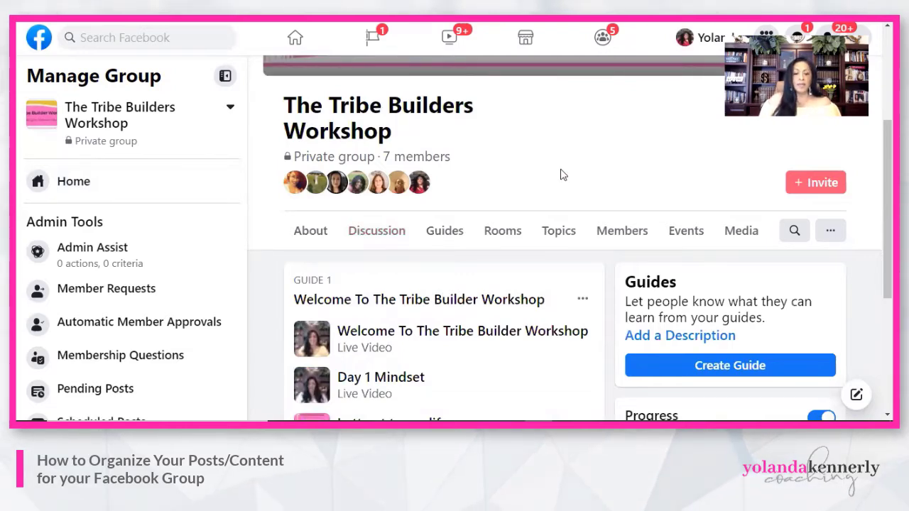
scroll(561, 175, "down", 1)
scroll(552, 176, "down", 1)
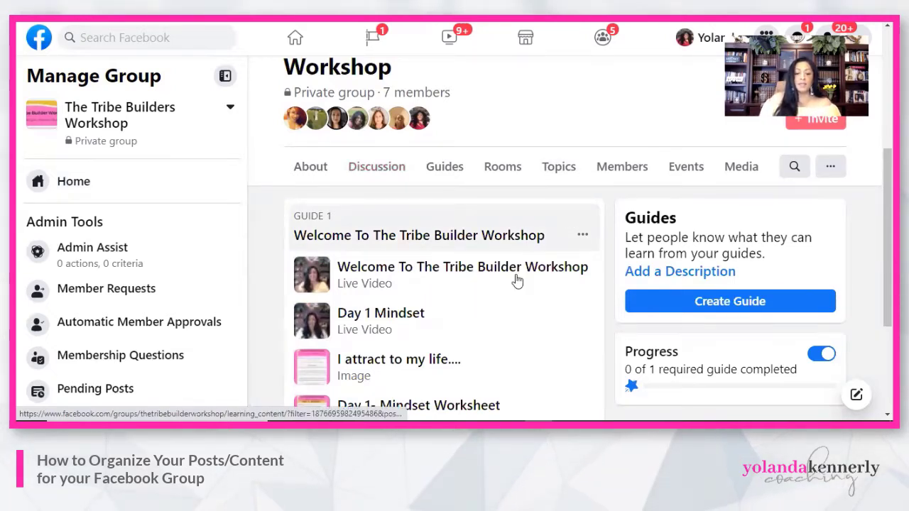
scroll(539, 327, "down", 2)
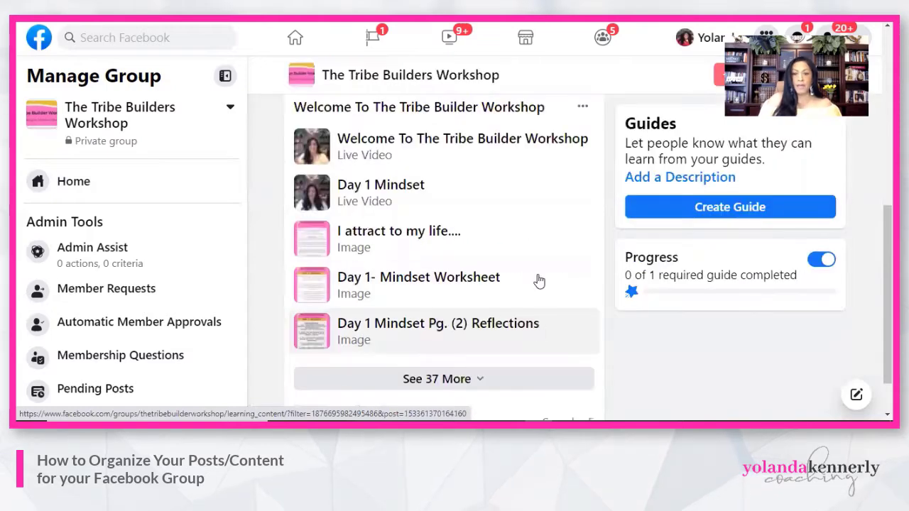
scroll(532, 295, "up", 2)
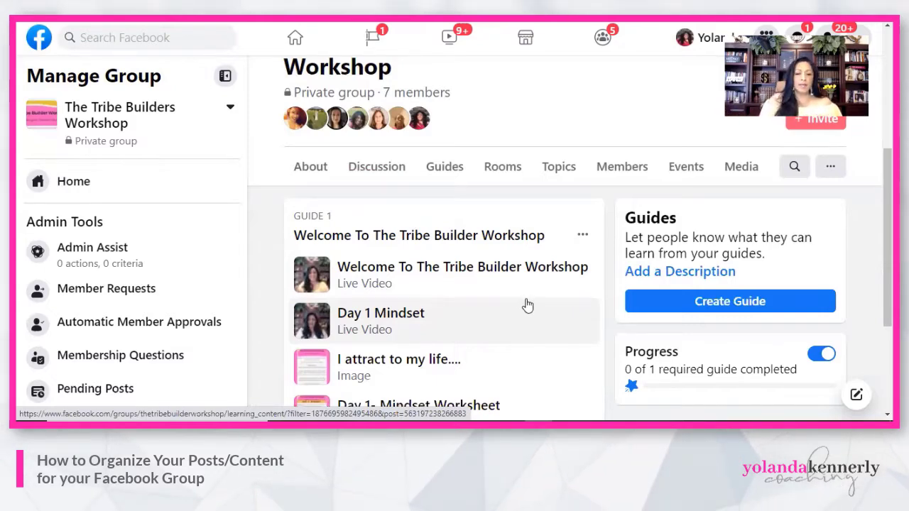
Expand the guide's full post list and review how the daily trainings, worksheets and videos are ordered.
scroll(523, 306, "down", 3)
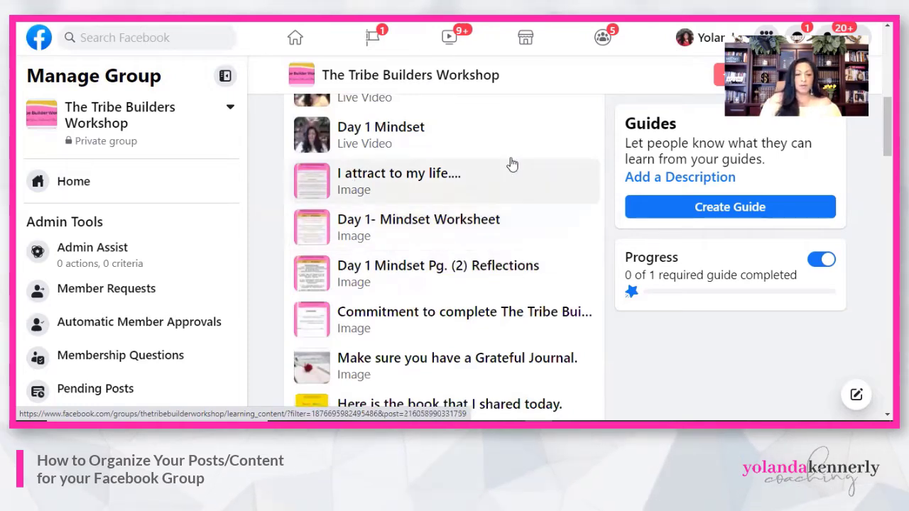
scroll(508, 168, "up", 1)
scroll(509, 164, "up", 1)
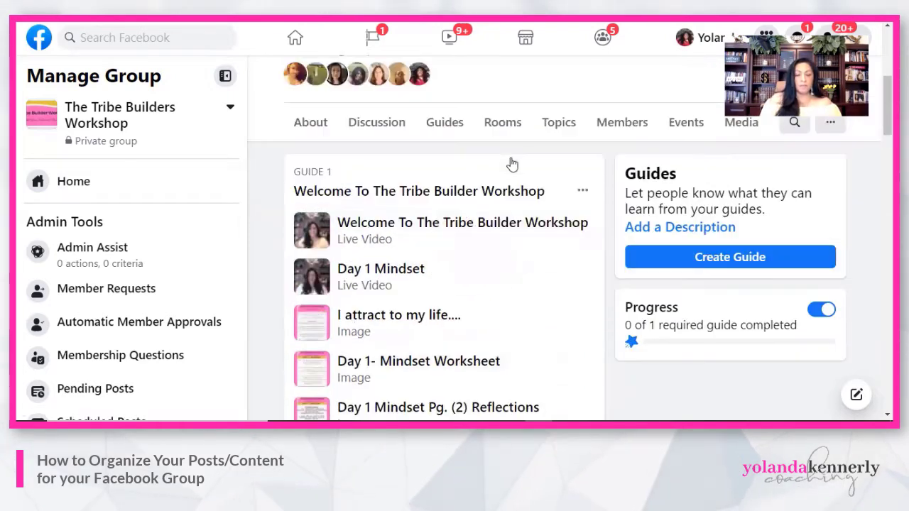
scroll(495, 183, "down", 1)
scroll(443, 240, "down", 2)
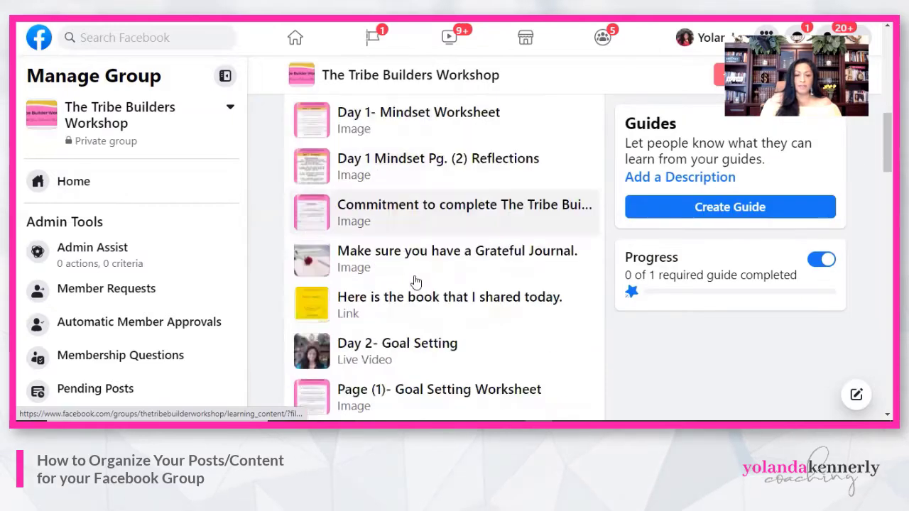
scroll(490, 297, "down", 3)
scroll(518, 305, "down", 3)
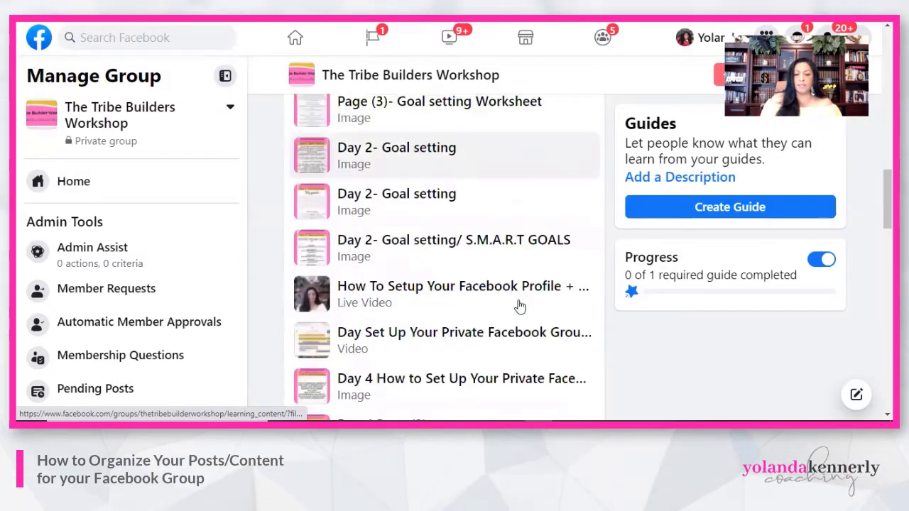
scroll(517, 317, "down", 1)
scroll(516, 324, "down", 2)
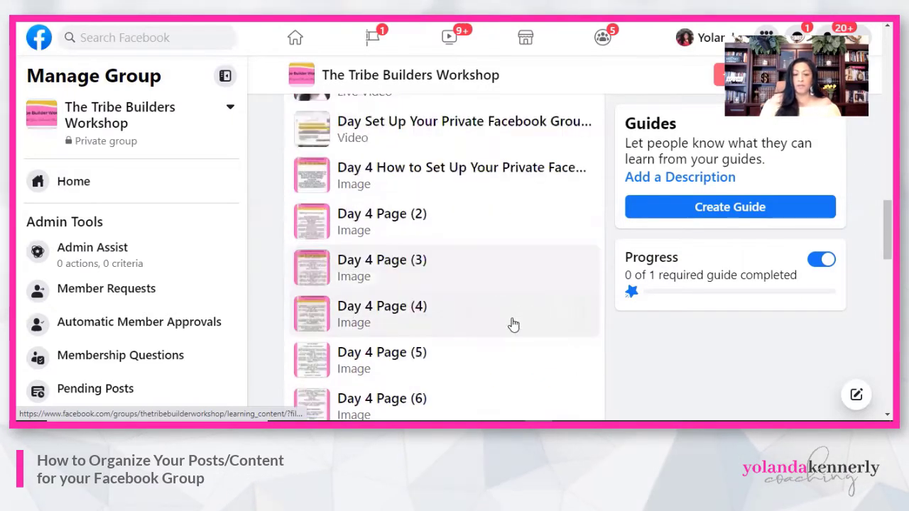
scroll(514, 325, "down", 3)
scroll(514, 325, "down", 2)
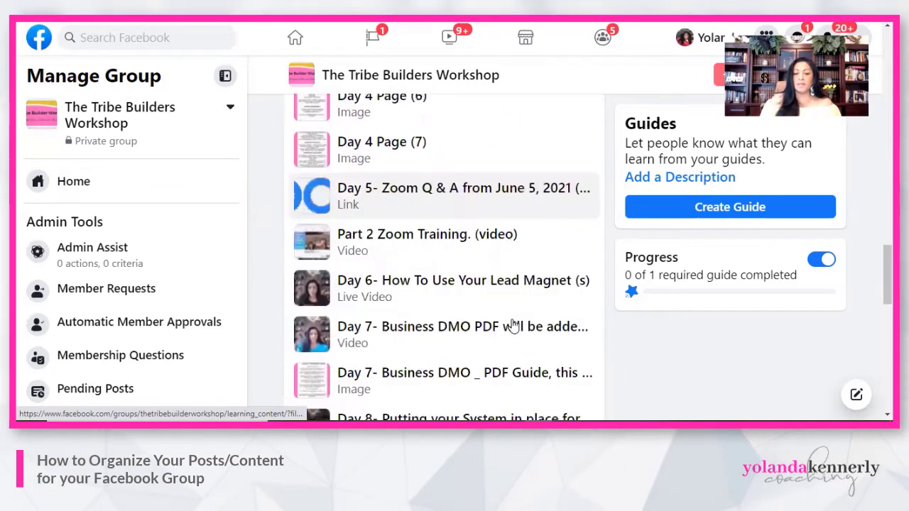
scroll(514, 329, "down", 2)
scroll(488, 341, "down", 2)
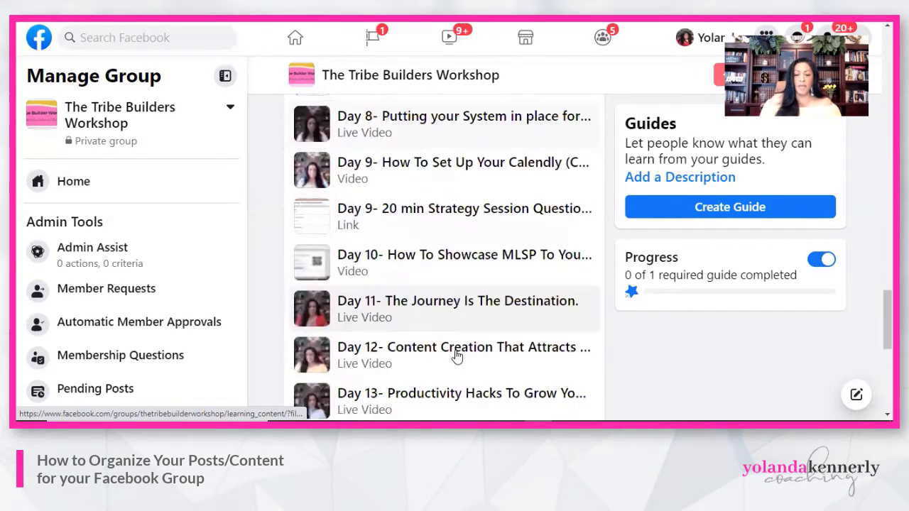
scroll(459, 353, "down", 3)
scroll(453, 357, "down", 1)
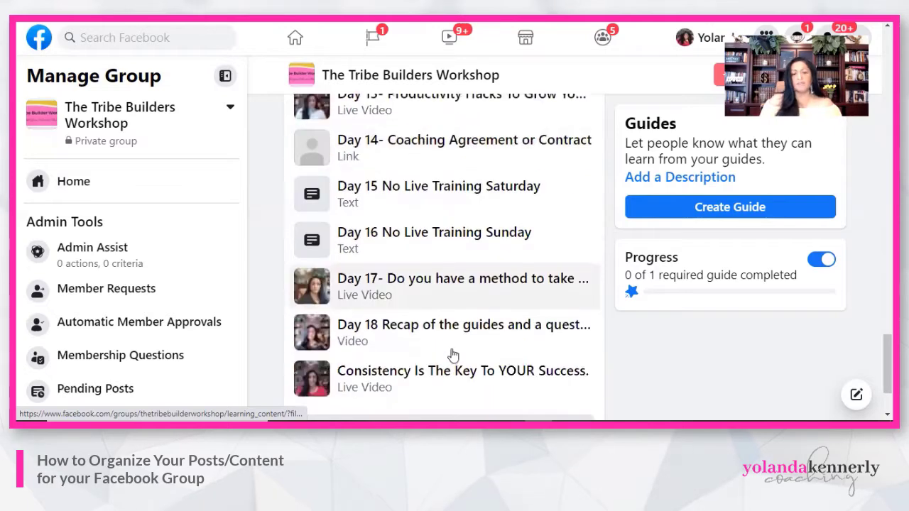
scroll(455, 355, "up", 2)
scroll(482, 341, "up", 3)
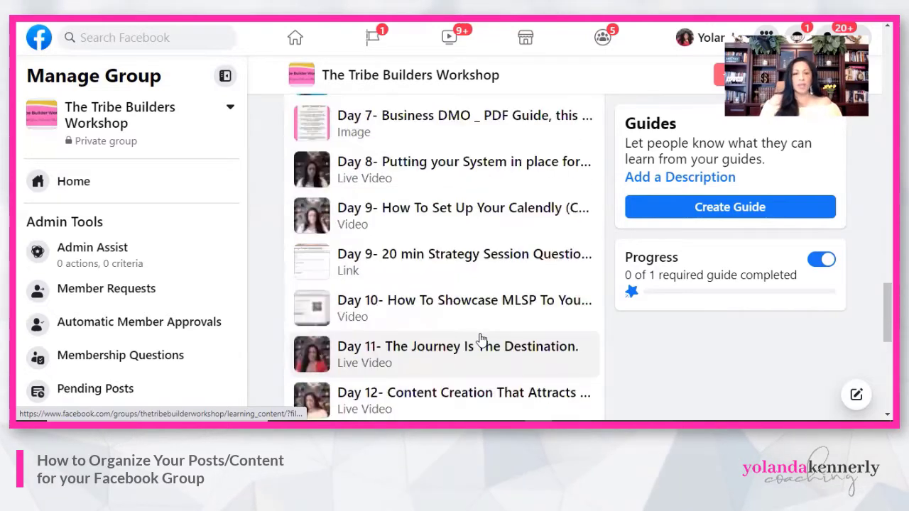
scroll(481, 341, "up", 5)
scroll(482, 340, "up", 5)
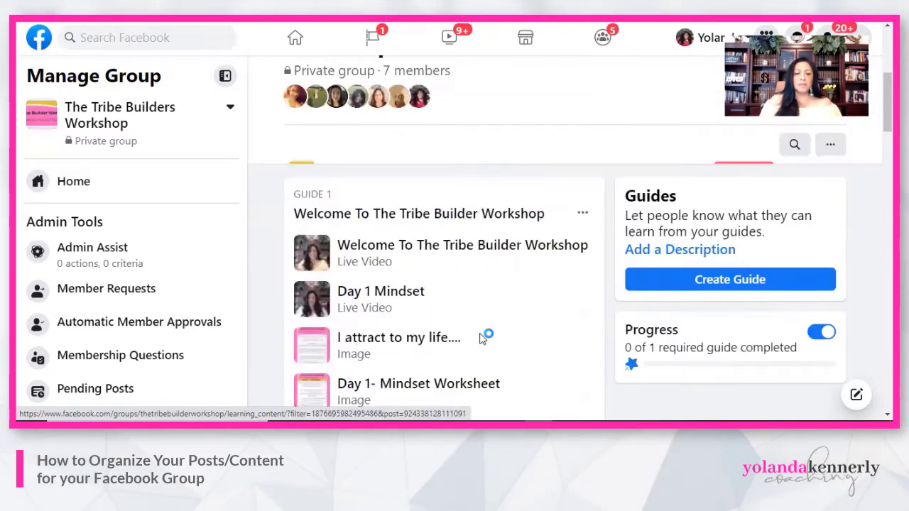
scroll(482, 340, "up", 5)
scroll(442, 292, "down", 4)
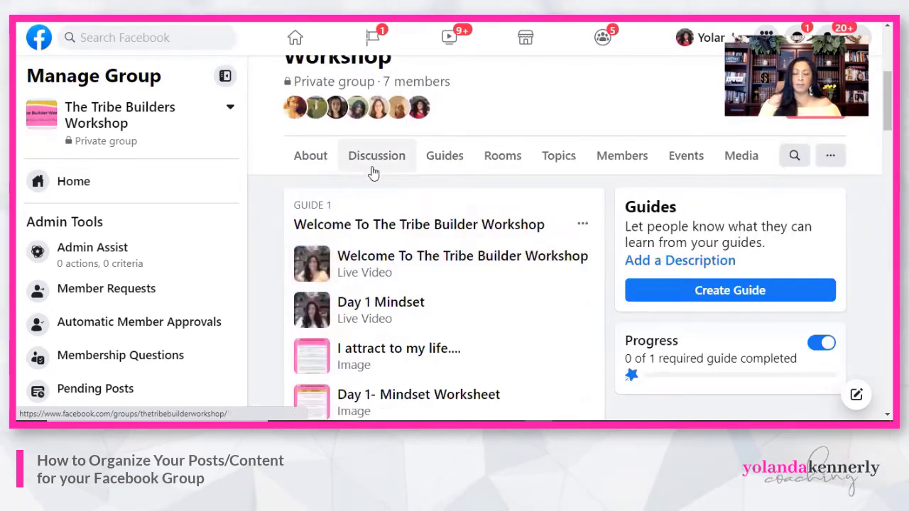
Return to the group's discussion and start a new post with the text TEST.
left_click(373, 171)
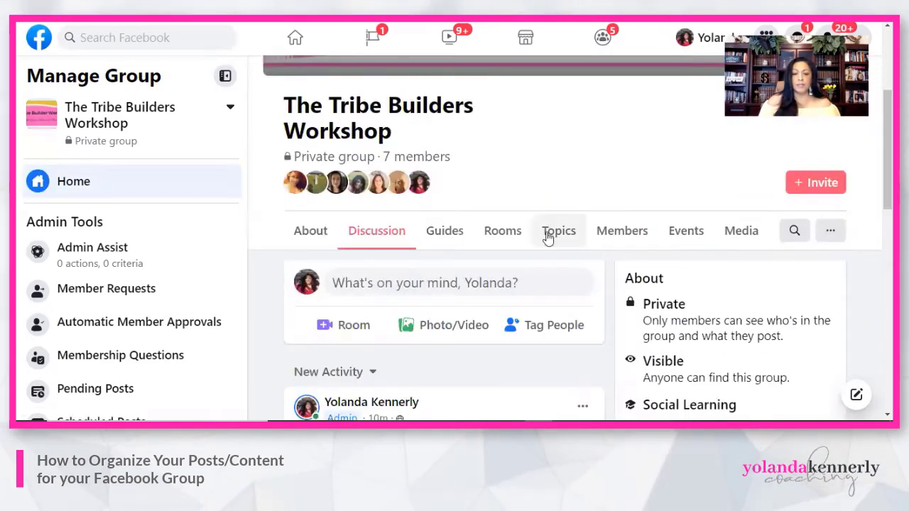
scroll(540, 238, "down", 2)
scroll(438, 227, "up", 1)
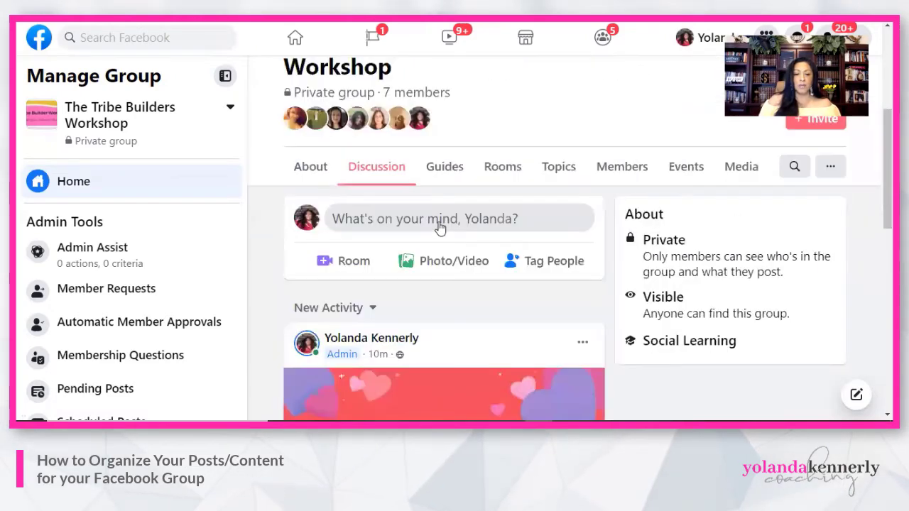
left_click(439, 221)
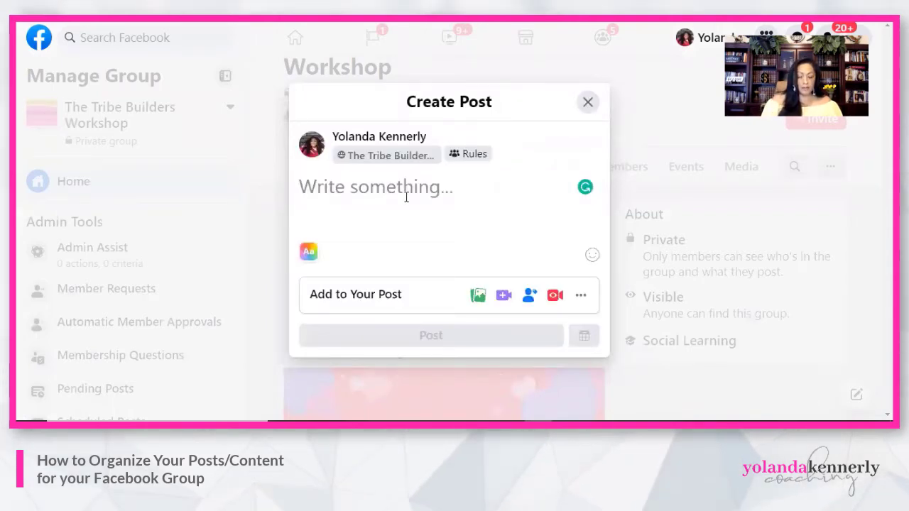
type("TEST")
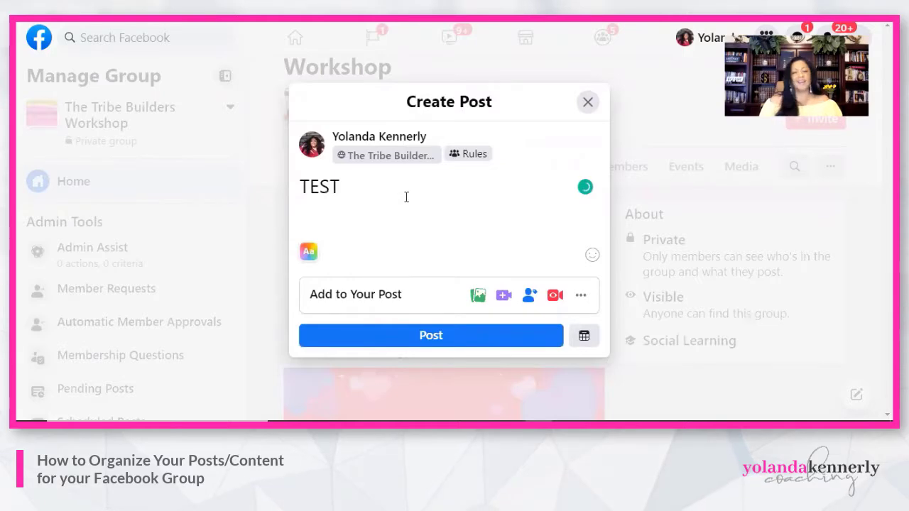
Apply the yellow background with the two illustrated people to the post and publish it.
left_click(307, 252)
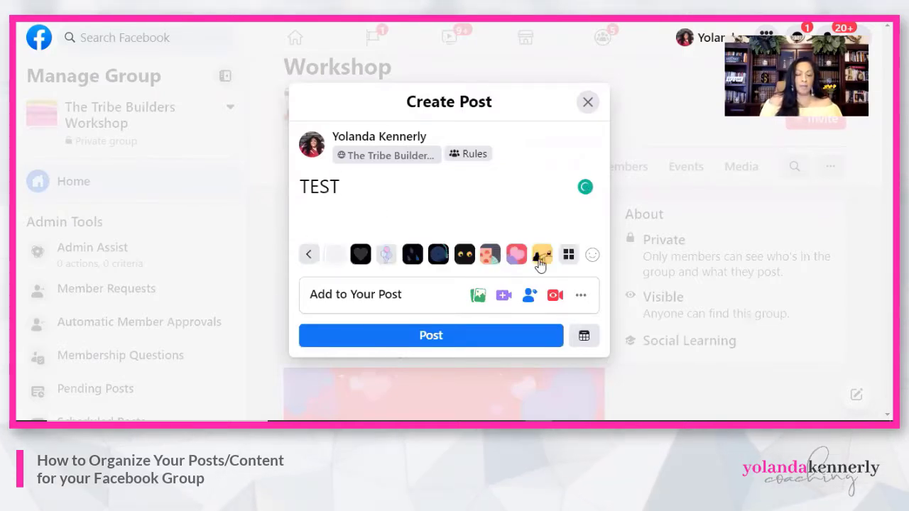
left_click(541, 255)
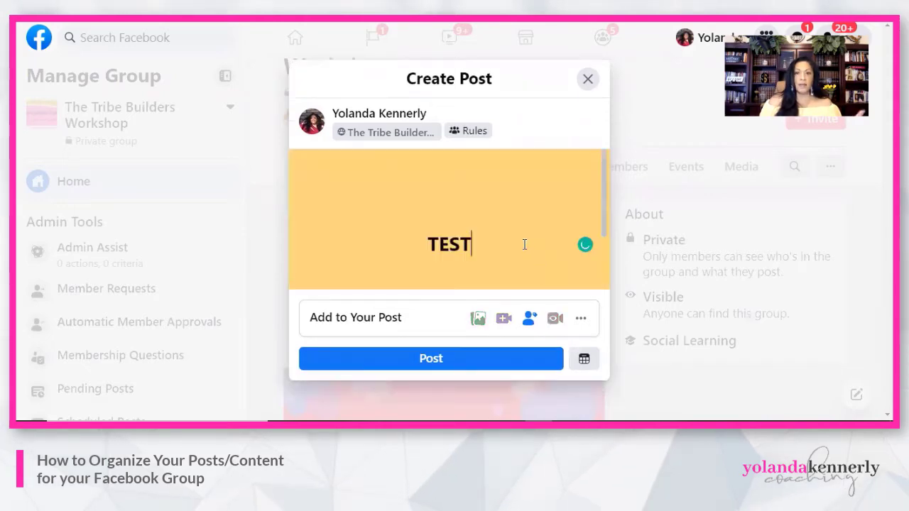
scroll(506, 244, "down", 1)
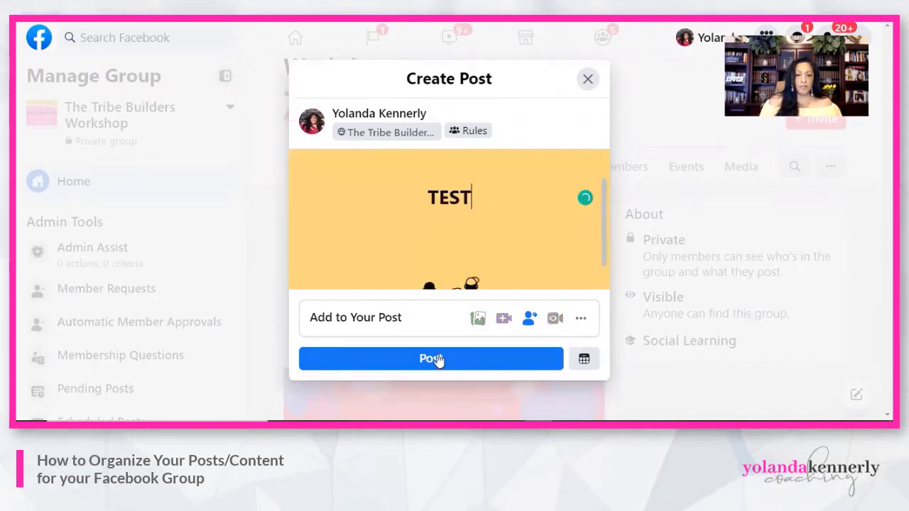
left_click(439, 361)
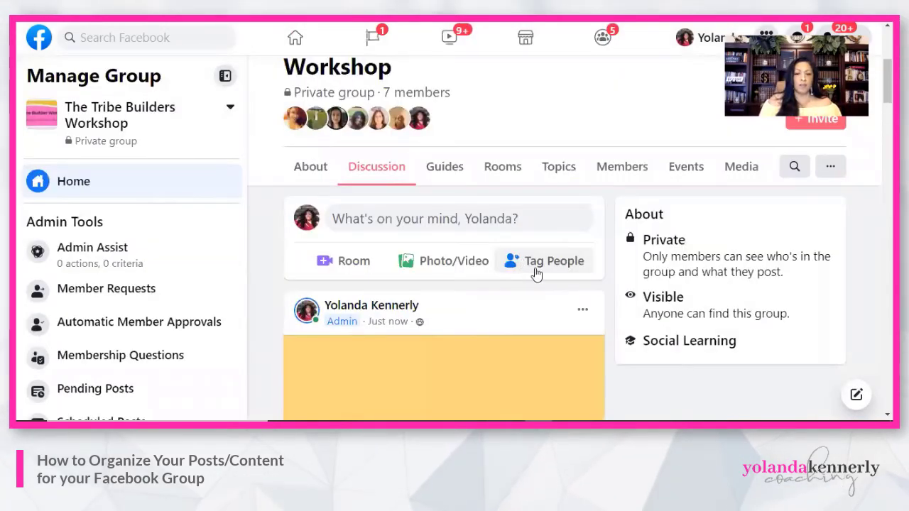
Add the new TEST post to the Welcome To The Tribe Builder Workshop guide under the title TEST.
scroll(558, 299, "down", 2)
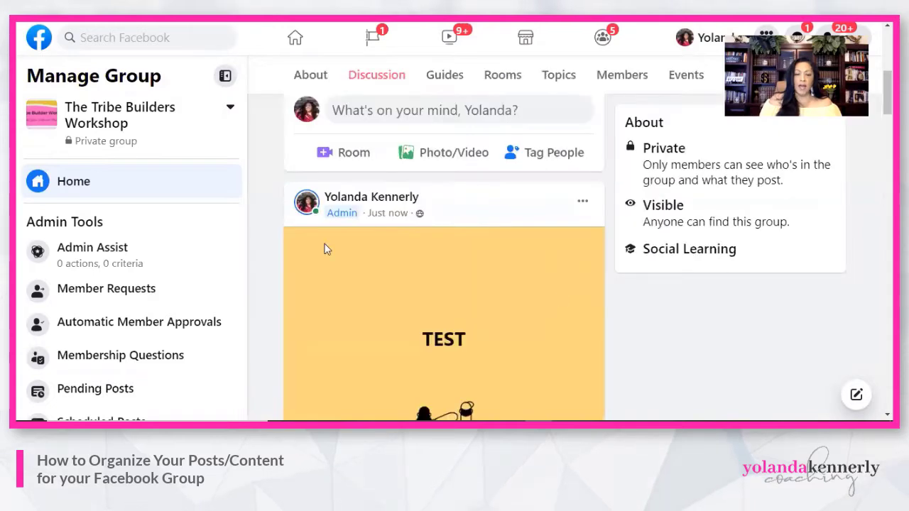
scroll(504, 328, "down", 1)
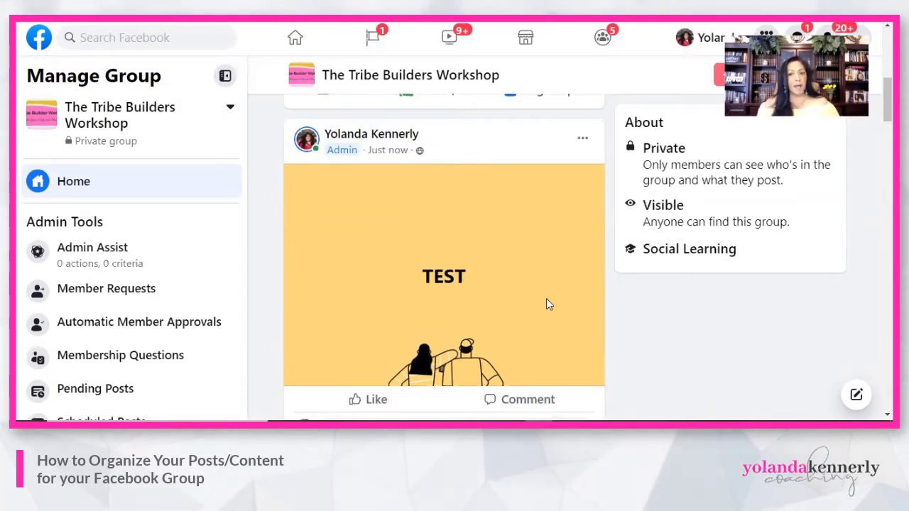
left_click(584, 140)
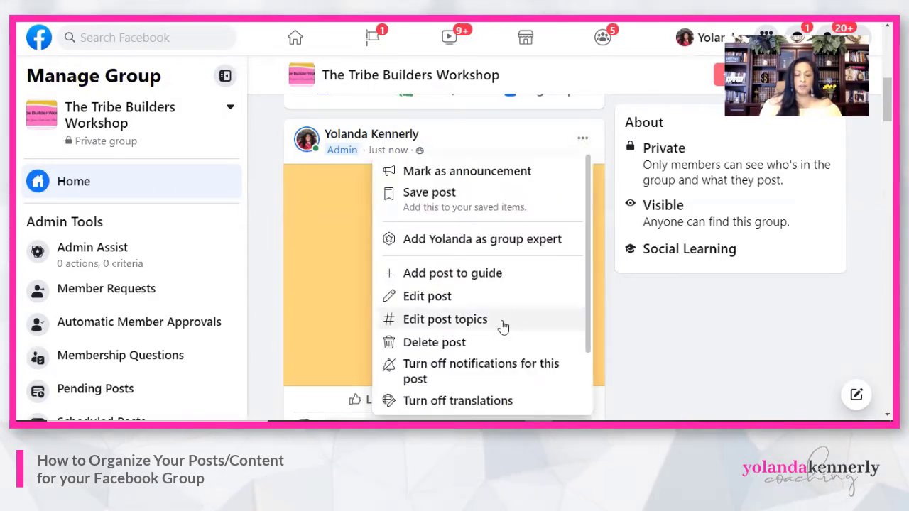
scroll(502, 326, "down", 1)
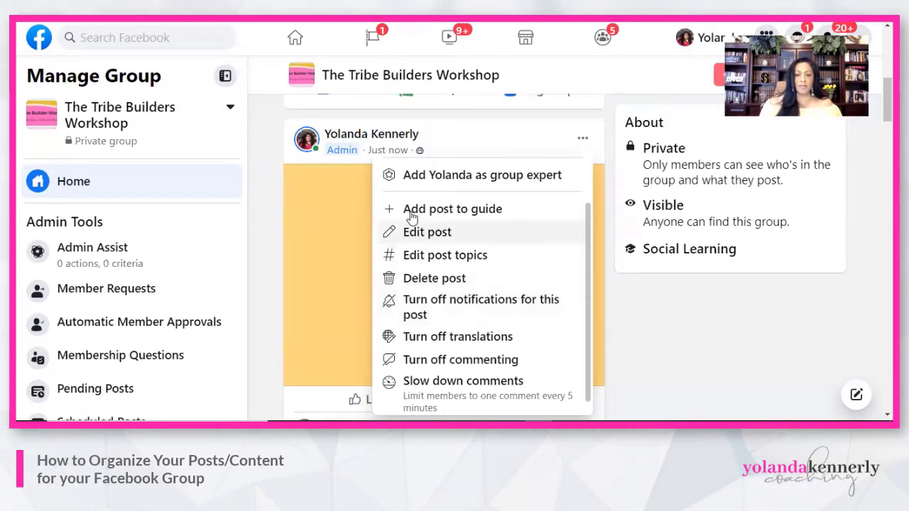
left_click(486, 216)
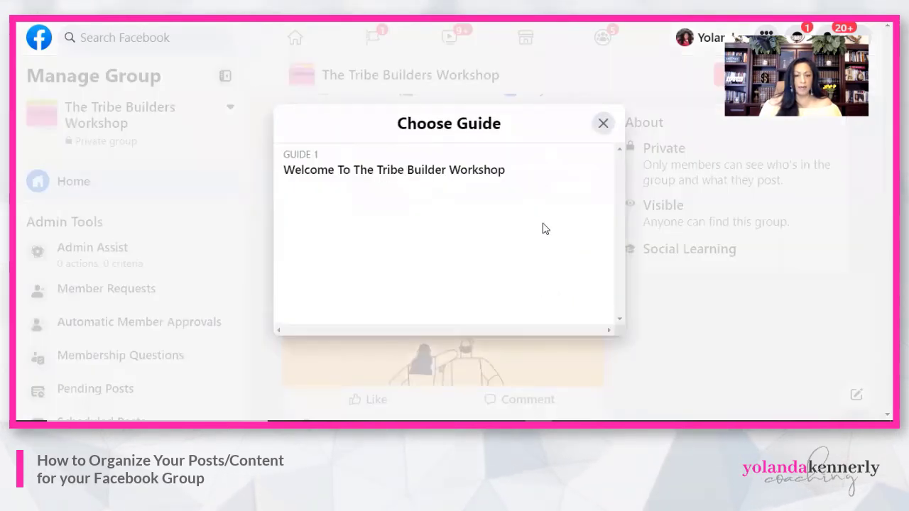
left_click(393, 174)
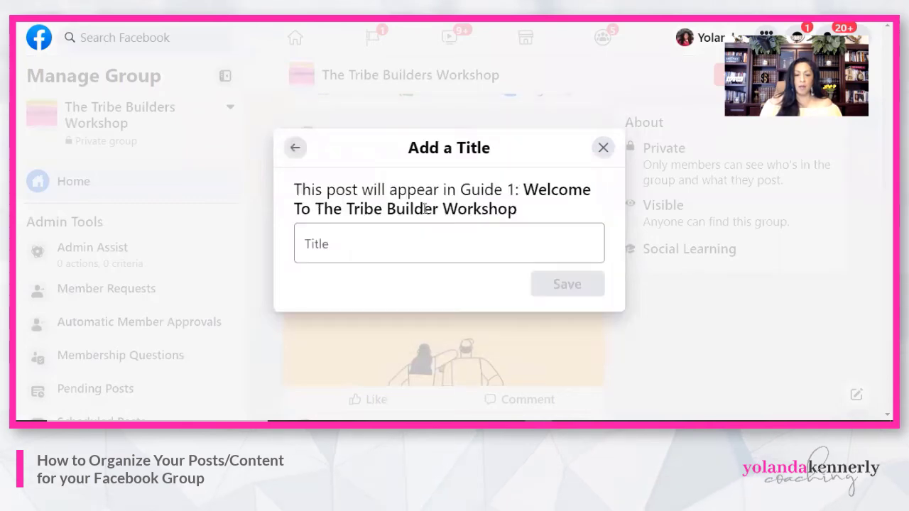
left_click(378, 234)
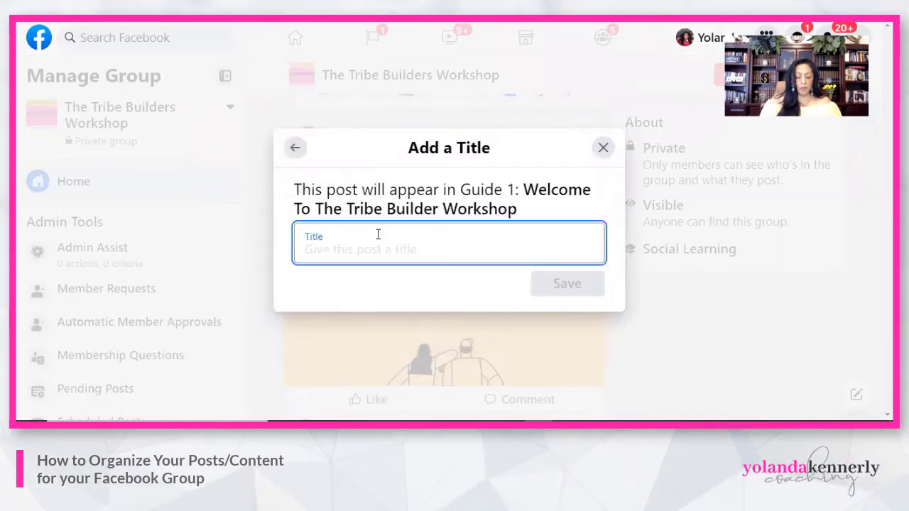
type("TEST")
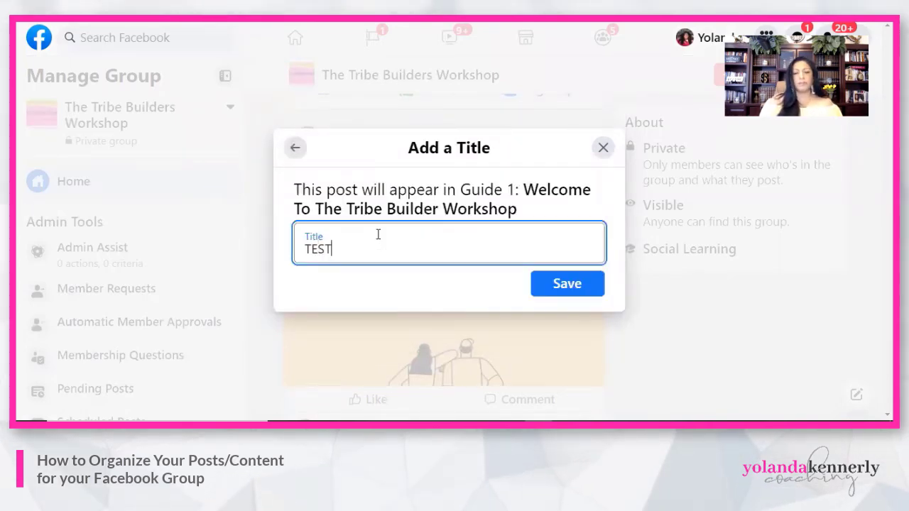
left_click(566, 284)
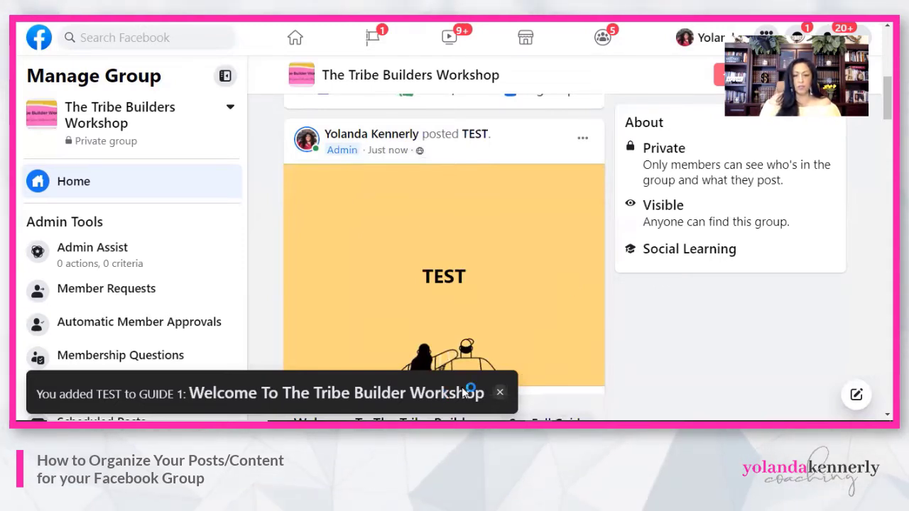
Open the full Welcome To The Tribe Builder Workshop guide and check where the TEST post sits in its list.
left_click(501, 396)
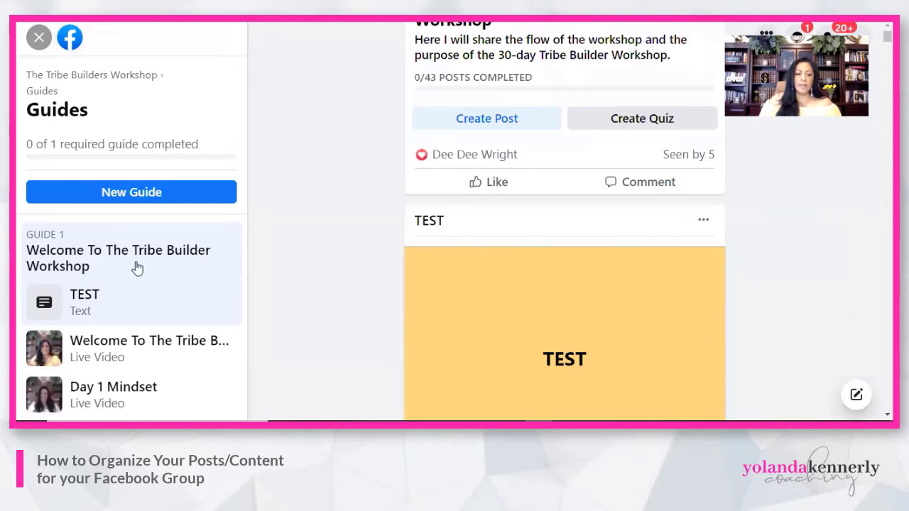
scroll(133, 268, "down", 1)
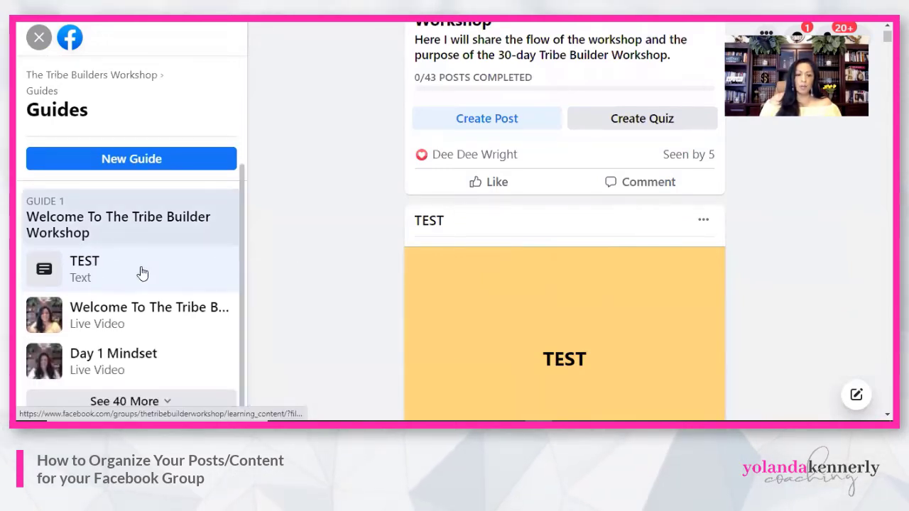
Expand the Welcome To The Tribe Builder Workshop guide's post list and open the re-ordering of its posts.
left_click(123, 402)
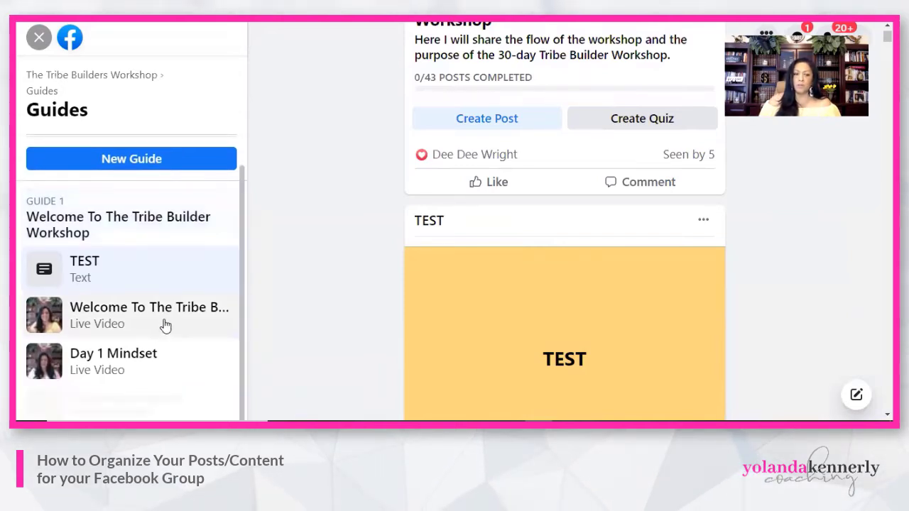
scroll(165, 323, "down", 1)
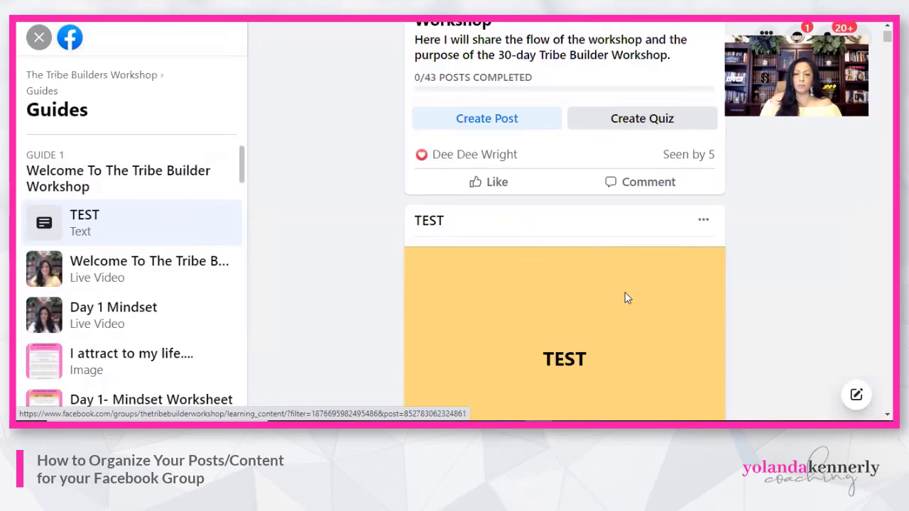
scroll(658, 298, "up", 1)
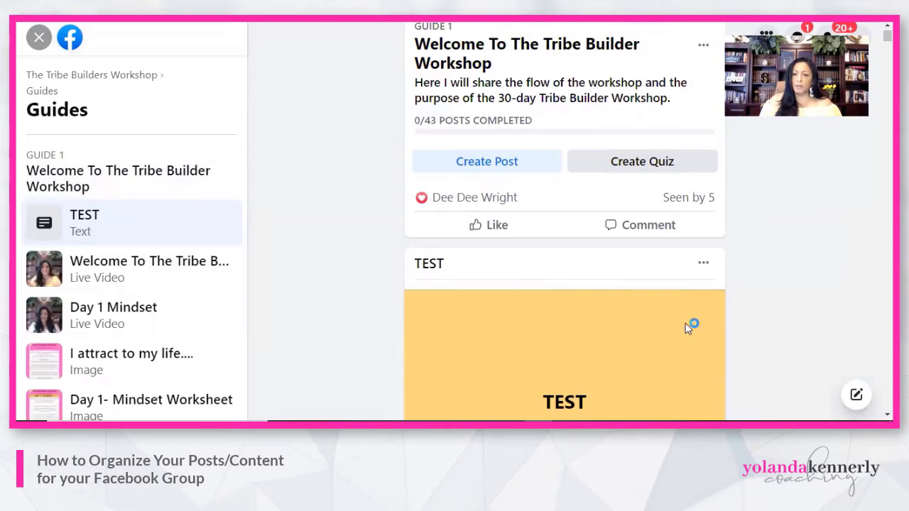
scroll(689, 328, "down", 1)
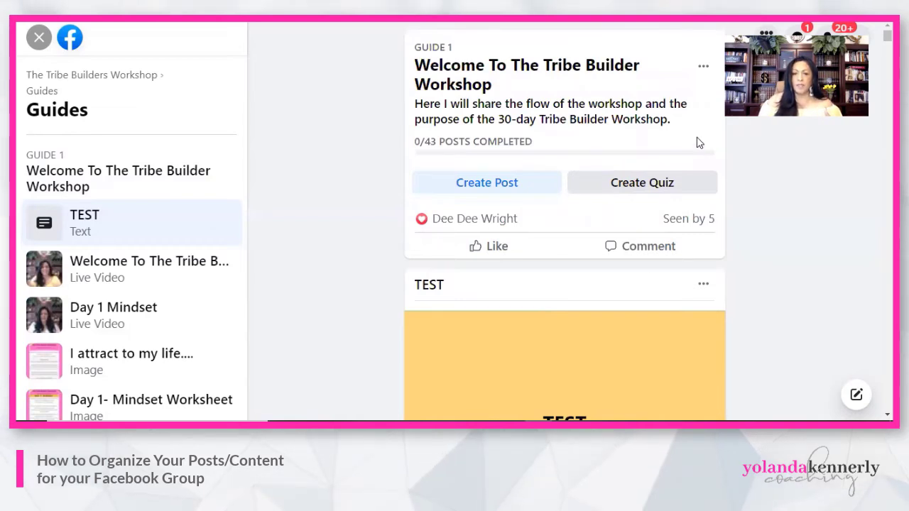
left_click(703, 70)
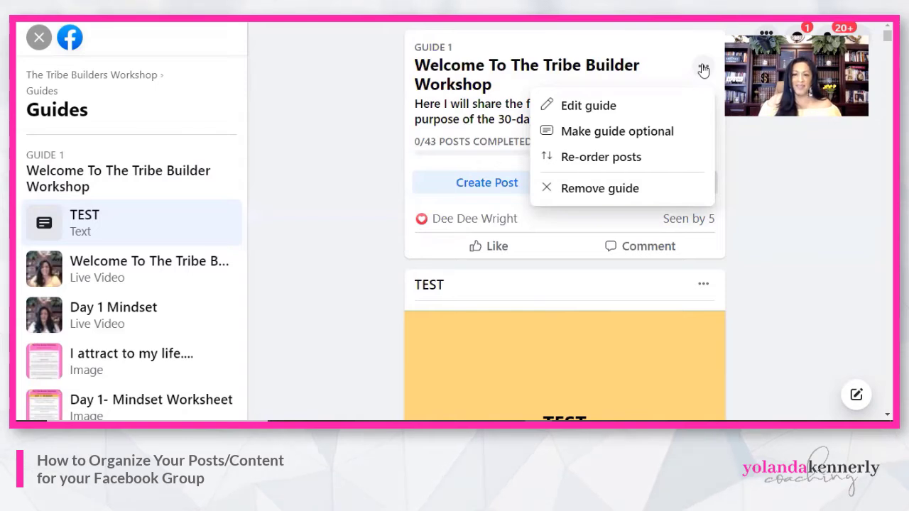
left_click(615, 160)
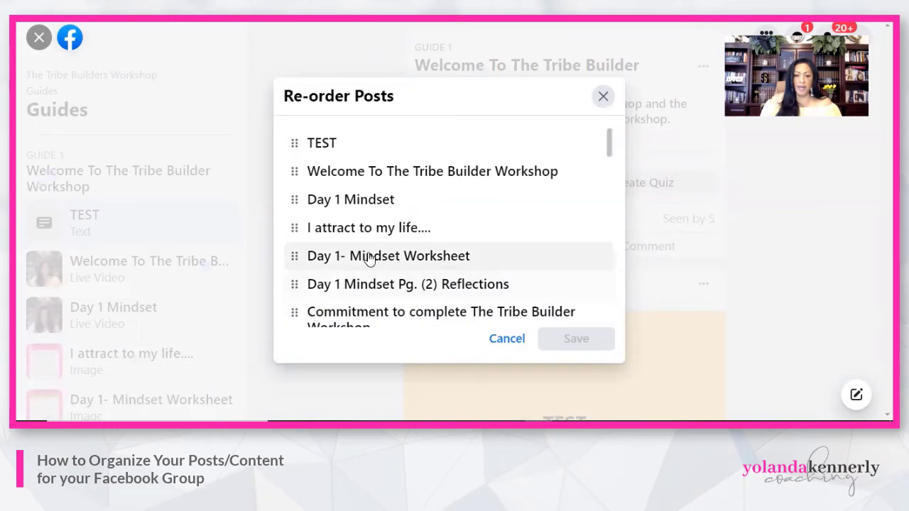
Review the guide's current post order down to its last entry and return to the TEST post.
scroll(369, 260, "down", 5)
scroll(370, 260, "down", 5)
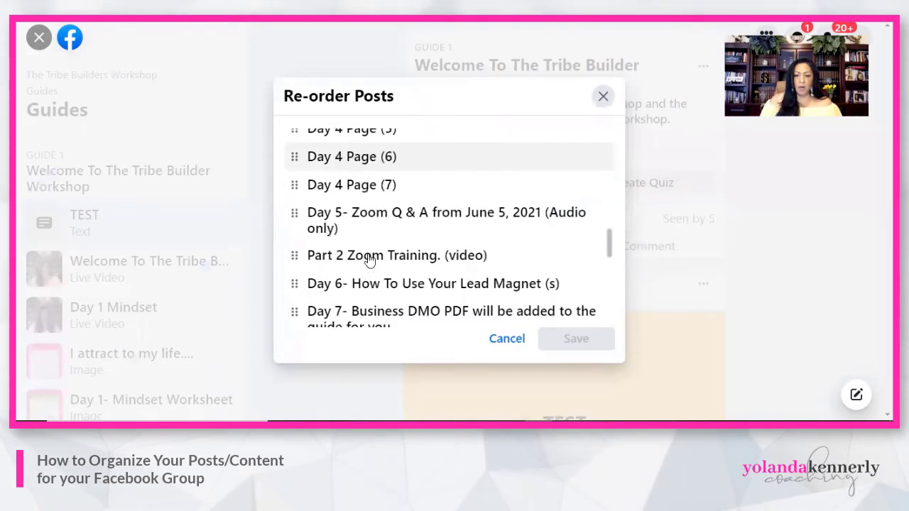
scroll(370, 260, "down", 5)
scroll(341, 298, "down", 3)
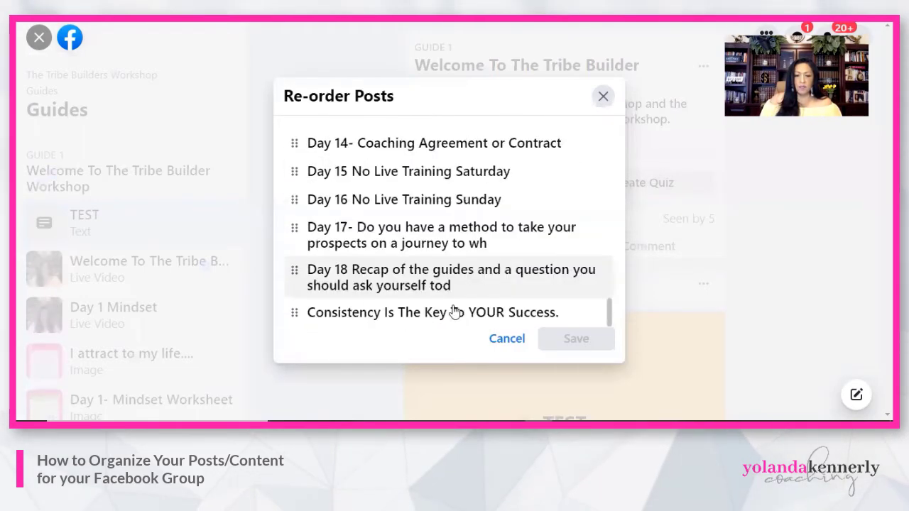
scroll(404, 266, "up", 3)
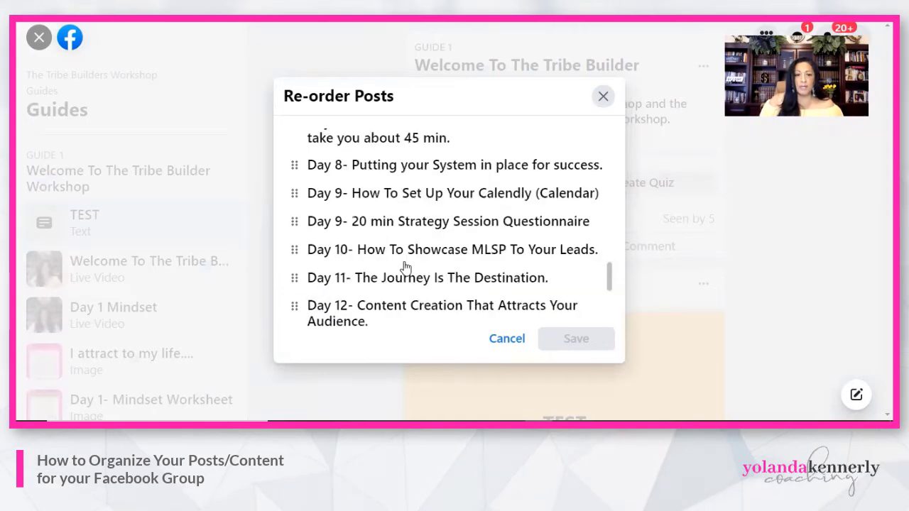
scroll(406, 266, "up", 10)
scroll(406, 267, "up", 3)
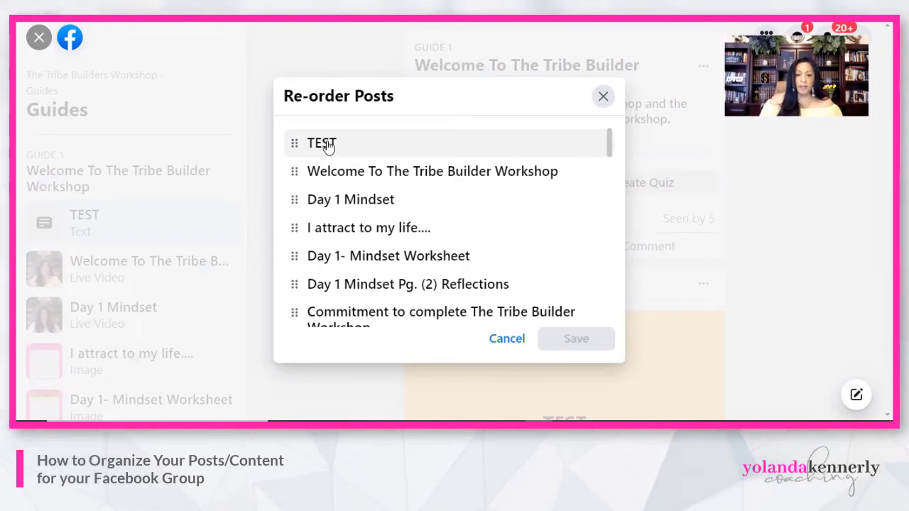
Move the TEST post to the end of the guide, after Consistency Is The Key To YOUR Success., and save the order.
left_click_drag(328, 146, 347, 179)
left_click_drag(356, 242, 332, 288)
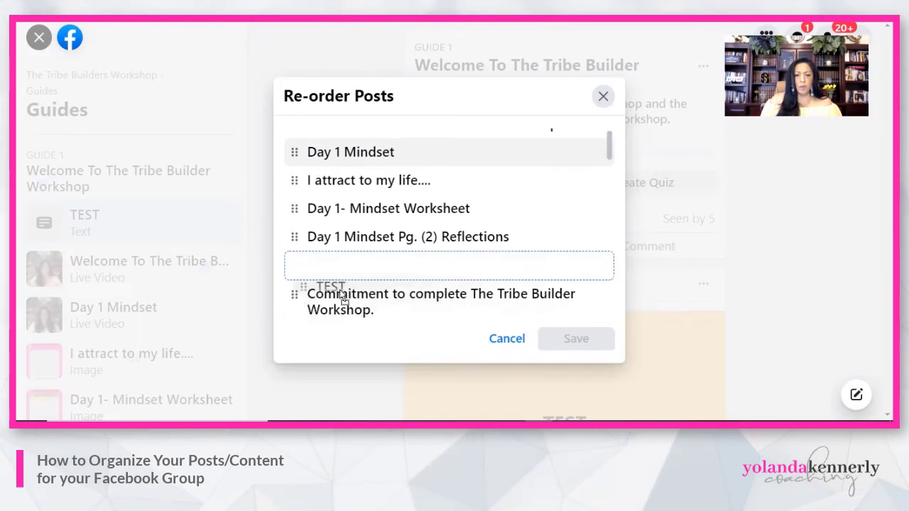
left_click_drag(342, 295, 363, 350)
left_click_drag(357, 307, 360, 347)
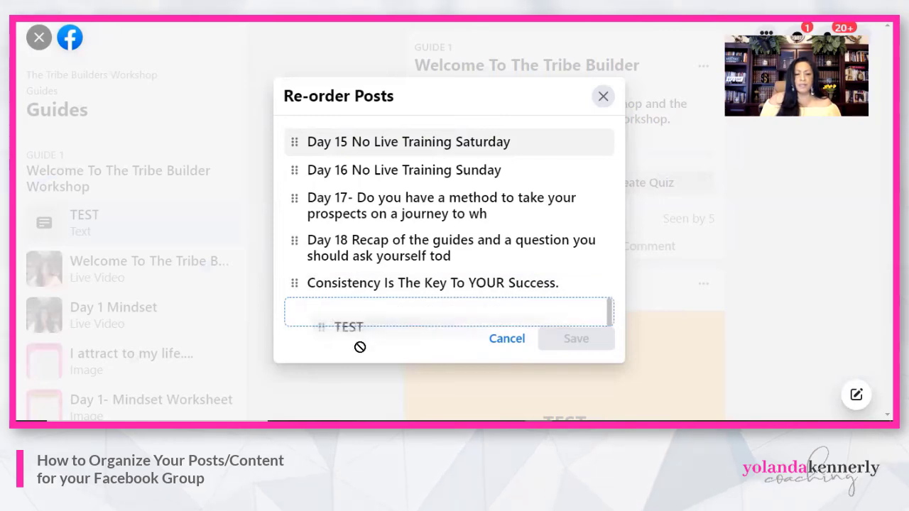
left_click_drag(350, 259, 376, 222)
mouse_move(379, 287)
left_mouse_down()
mouse_move(374, 315)
mouse_move(357, 327)
mouse_move(353, 320)
mouse_move(373, 317)
mouse_move(375, 296)
left_mouse_up()
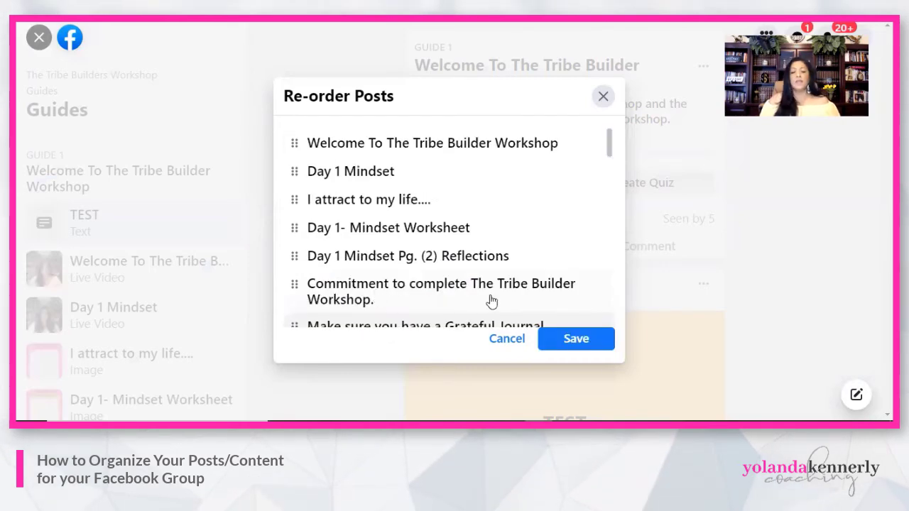
left_click(576, 340)
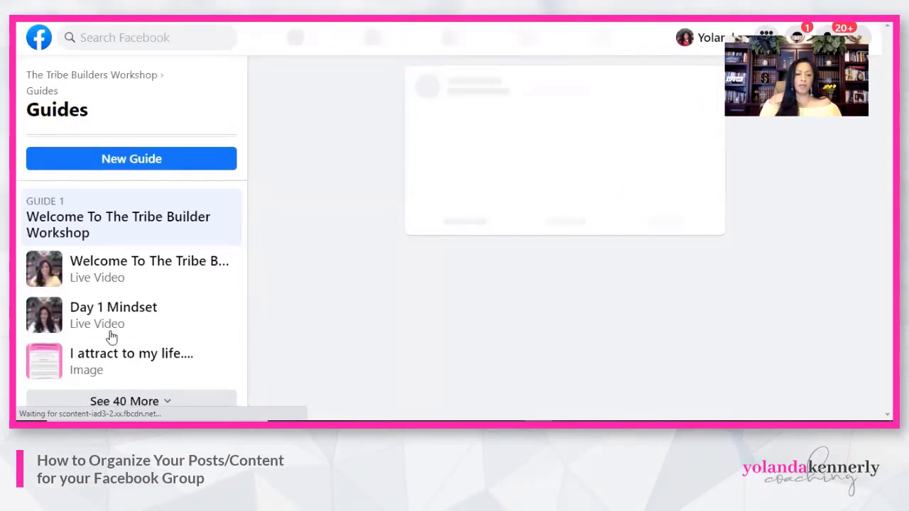
Check the TEST post's new position in the guide relative to the Consistency Is The Key To YOUR Success. post.
left_click(128, 401)
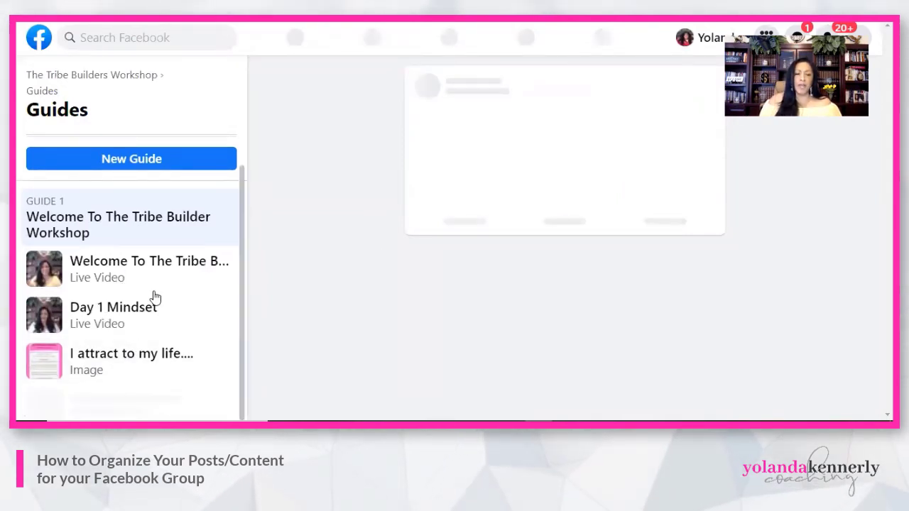
scroll(167, 284, "down", 1)
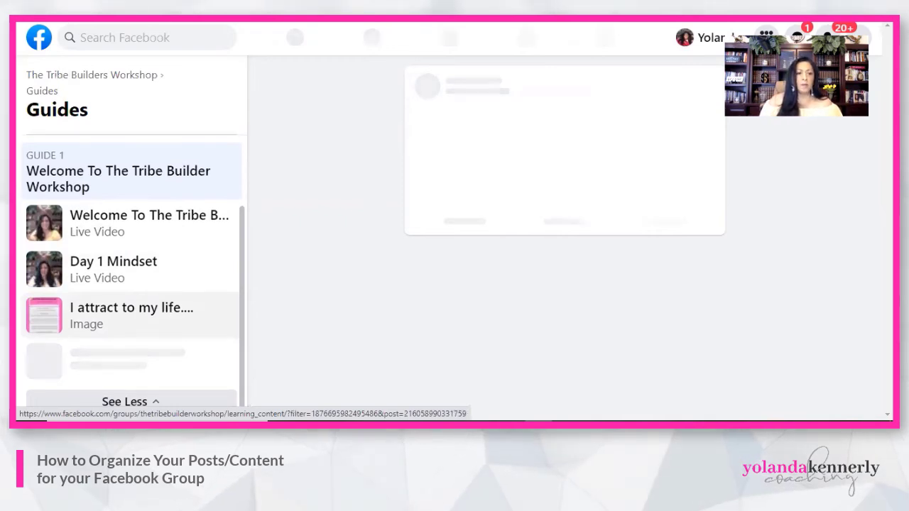
scroll(334, 181, "down", 5)
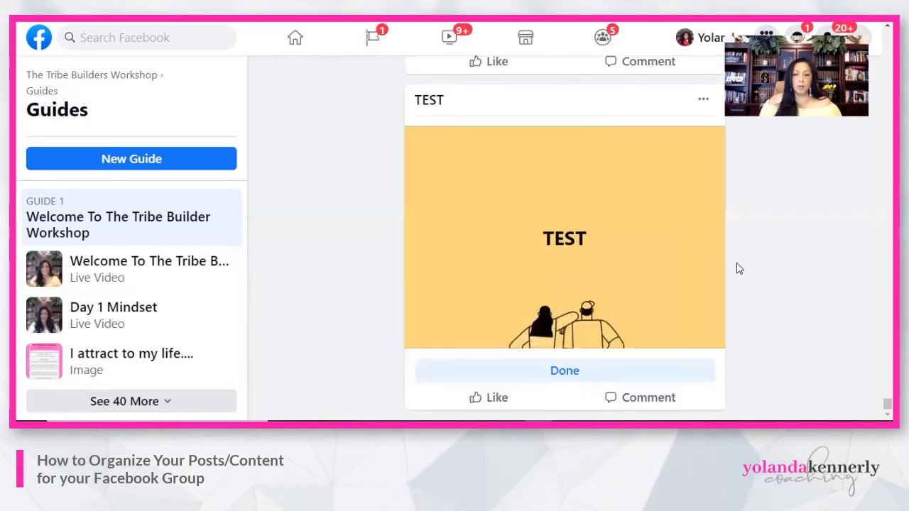
scroll(731, 268, "up", 2)
scroll(723, 266, "up", 2)
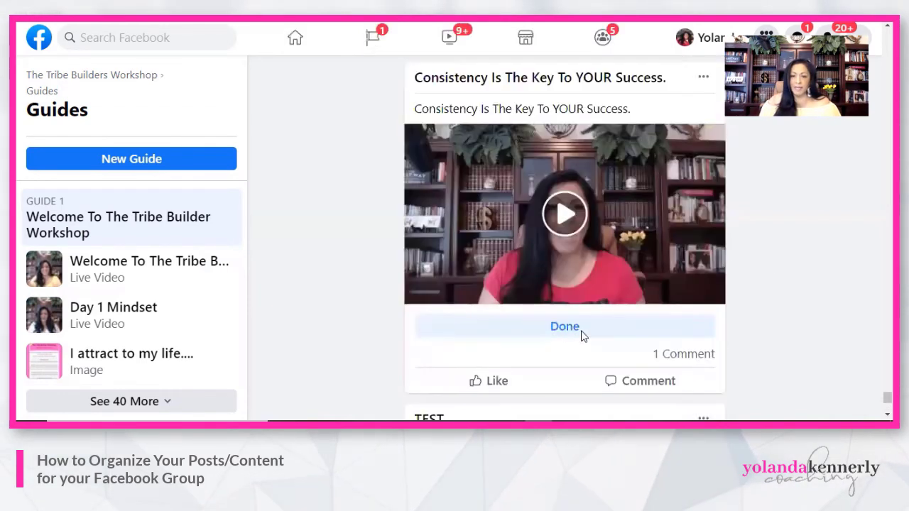
scroll(608, 334, "down", 3)
scroll(621, 315, "down", 2)
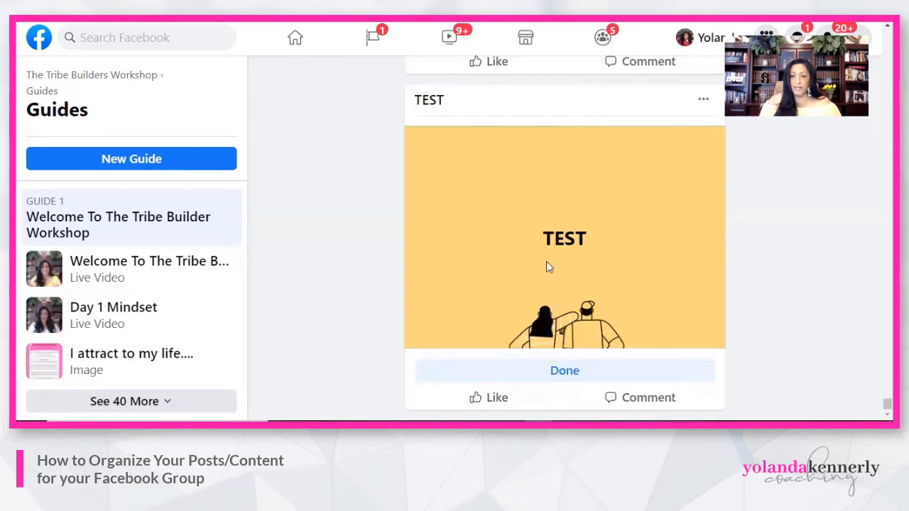
scroll(587, 262, "up", 3)
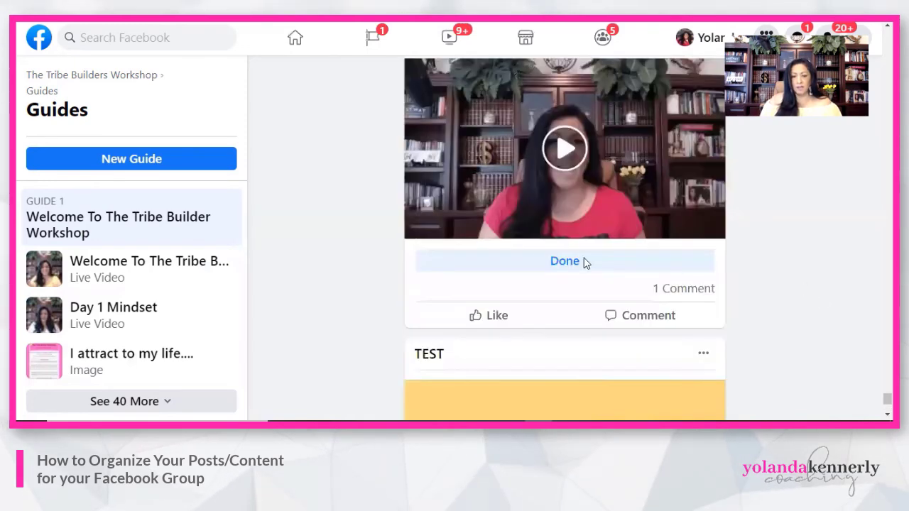
scroll(588, 261, "down", 1)
scroll(742, 311, "down", 3)
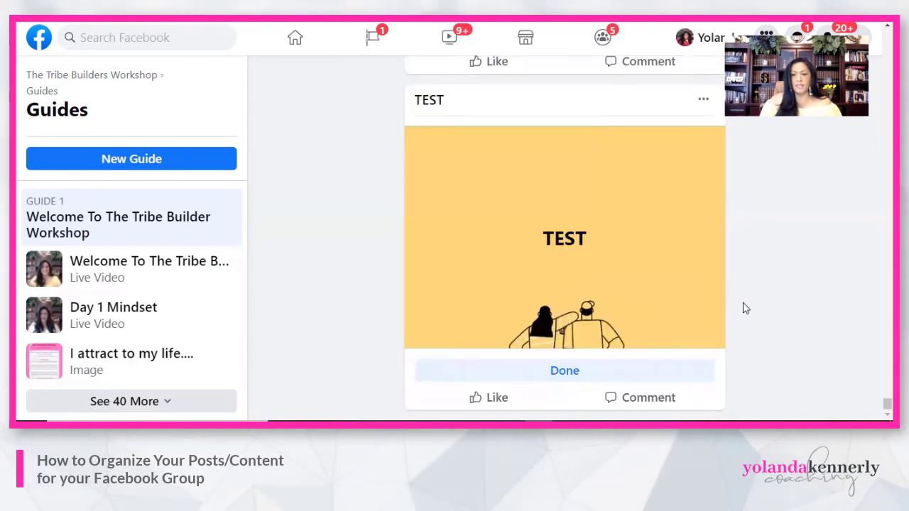
Look back through the guide's daily training posts, from the end up to the guide's title and description.
scroll(759, 298, "up", 5)
scroll(755, 288, "up", 3)
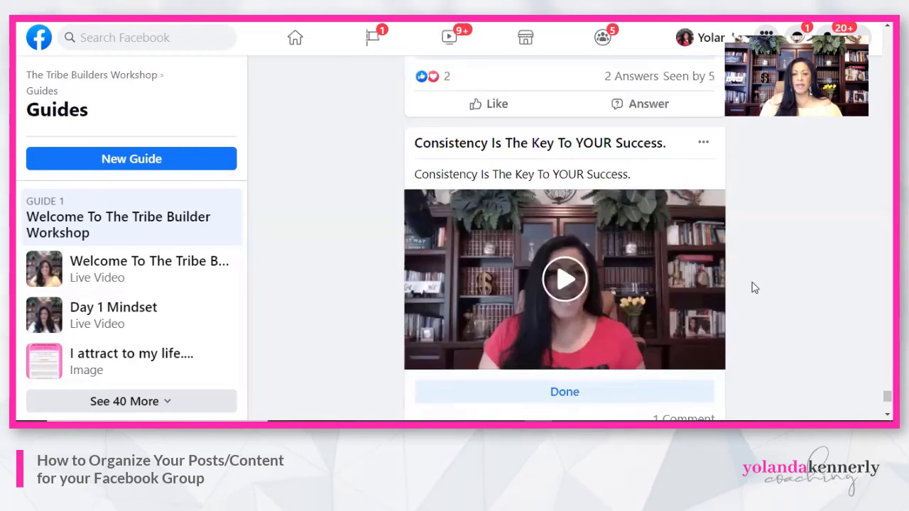
scroll(755, 288, "up", 3)
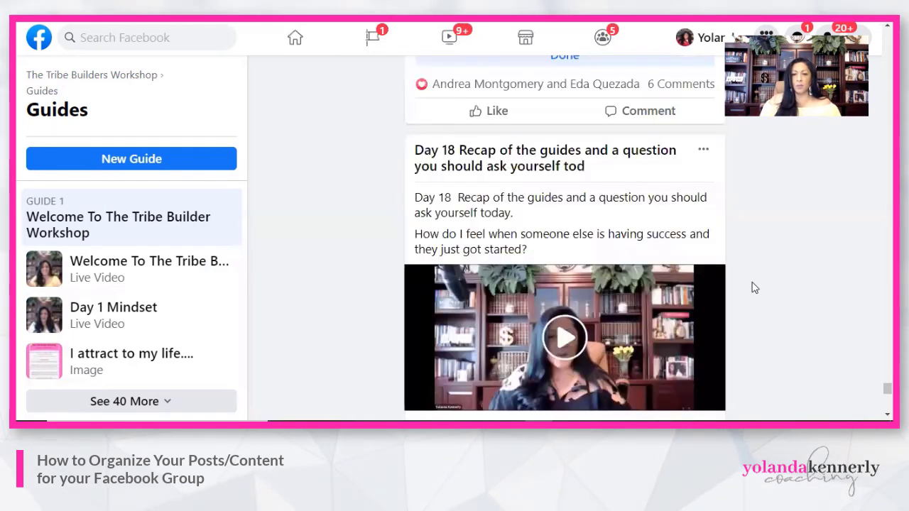
scroll(755, 287, "up", 3)
scroll(755, 288, "up", 3)
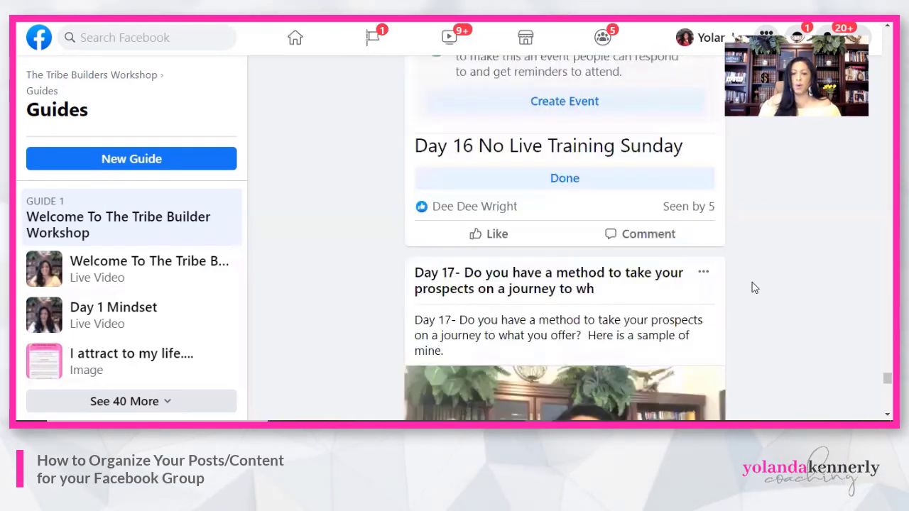
scroll(755, 288, "up", 3)
scroll(754, 286, "up", 1)
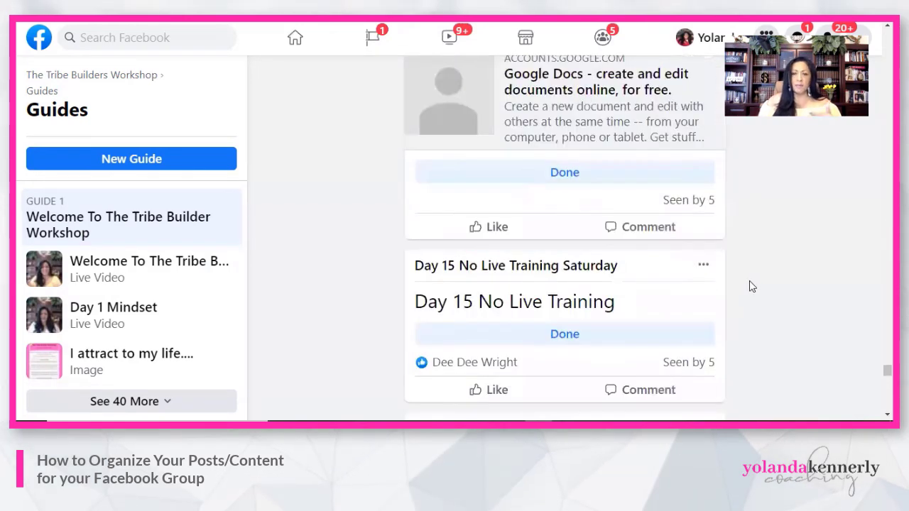
scroll(752, 284, "up", 3)
scroll(751, 284, "up", 3)
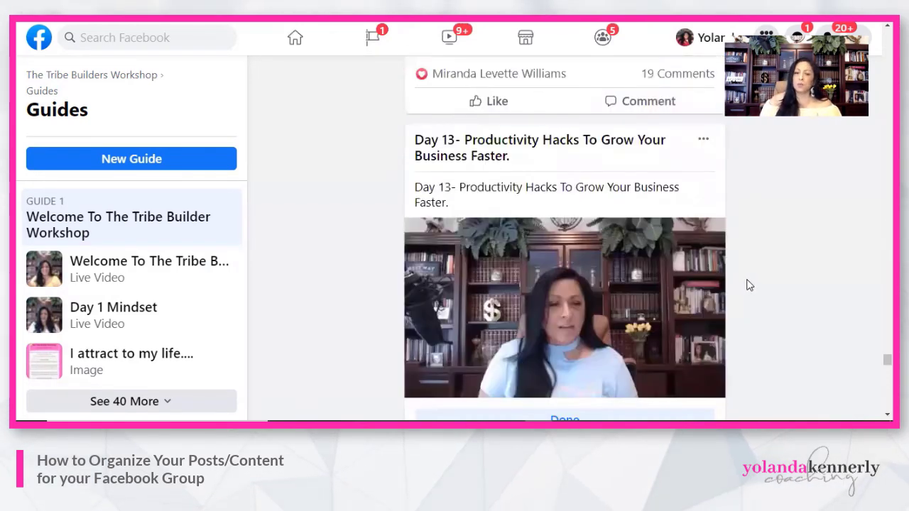
scroll(749, 284, "up", 1)
scroll(749, 285, "up", 5)
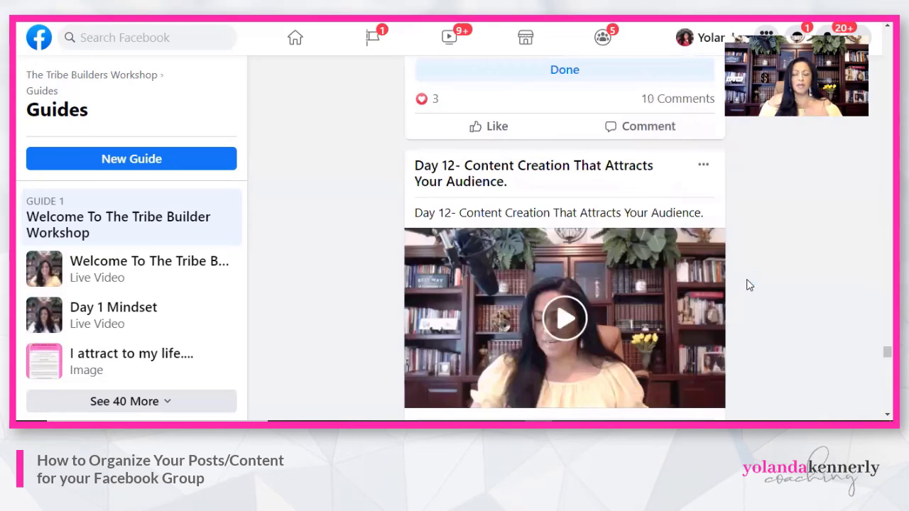
scroll(749, 284, "up", 3)
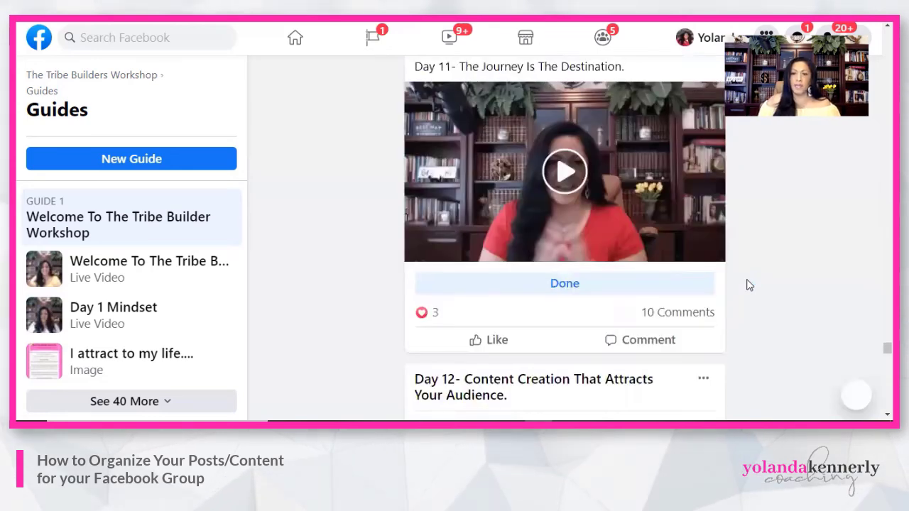
scroll(749, 284, "up", 5)
scroll(750, 285, "up", 4)
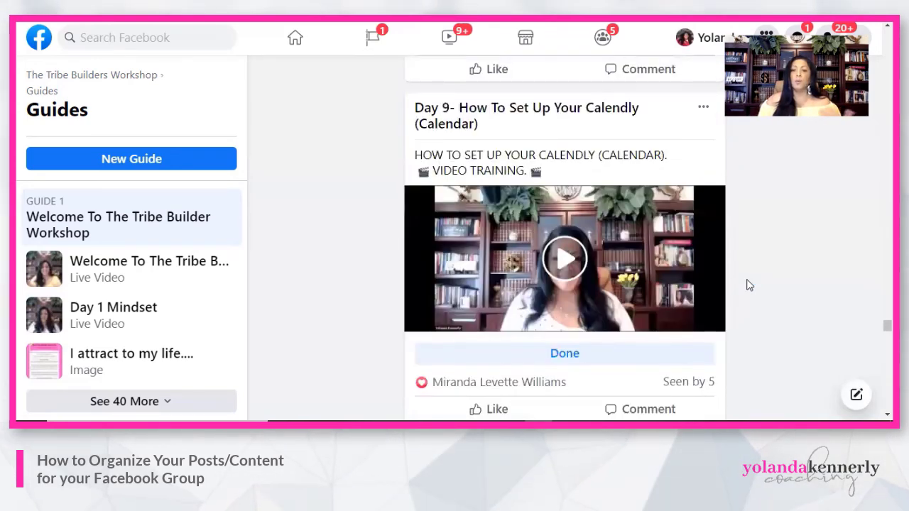
scroll(750, 285, "up", 6)
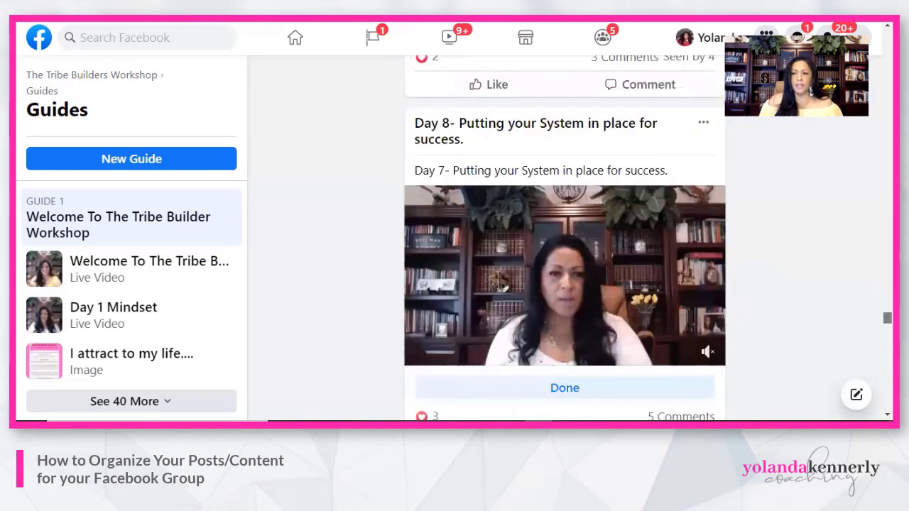
left_click_drag(888, 318, 887, 80)
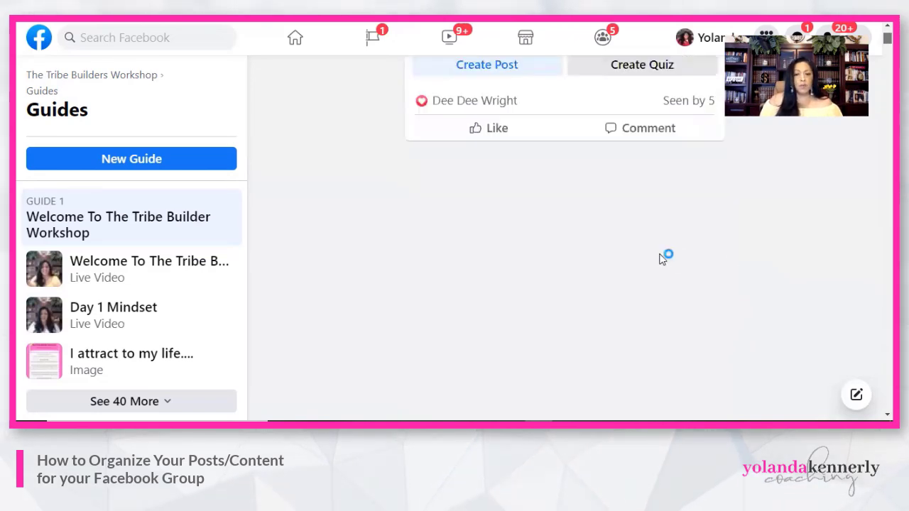
scroll(592, 233, "up", 2)
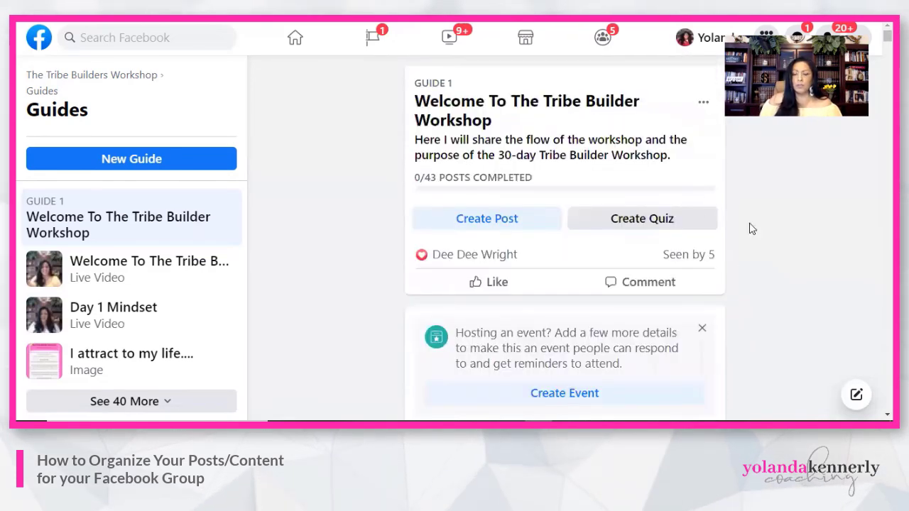